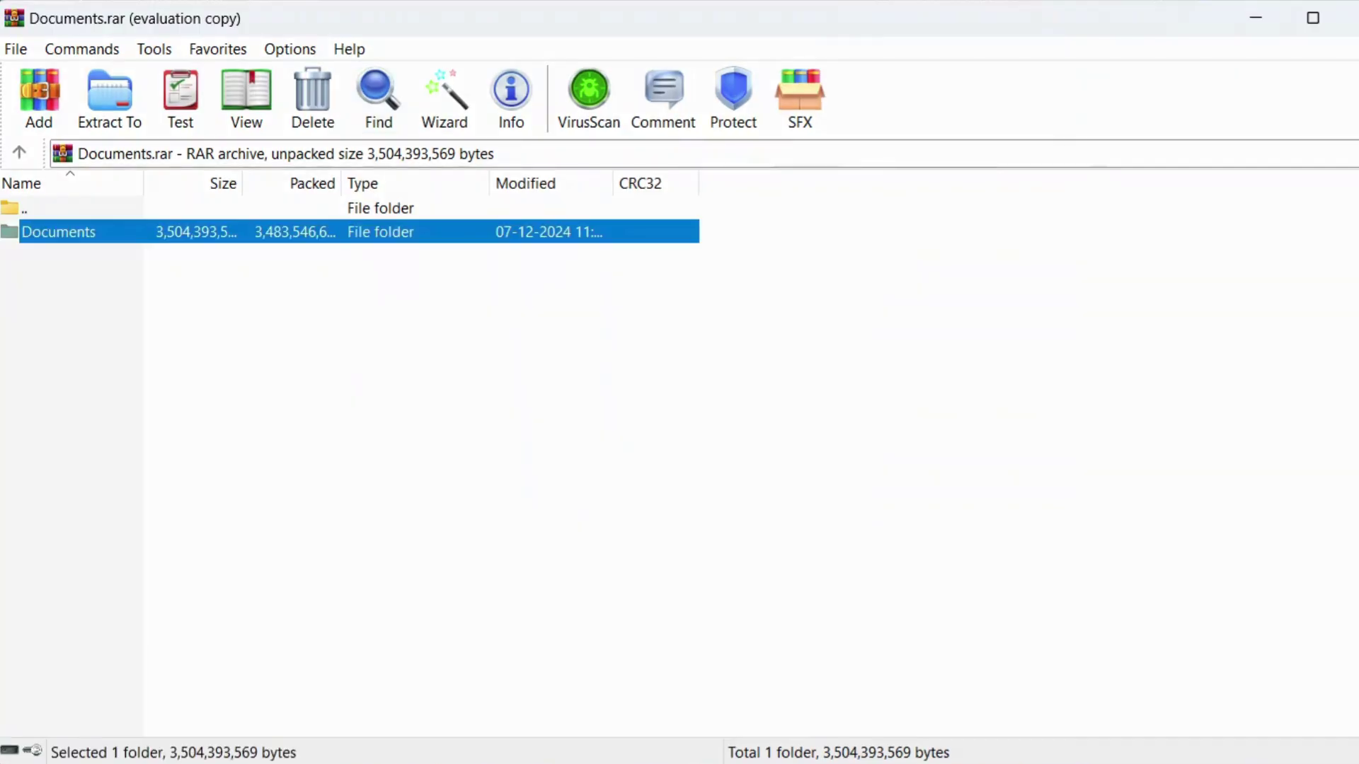
Extract Documents.rar to Downloads\Documents with 'Keep broken files' ticked, then reopen Documents.rar
left_click(131, 95)
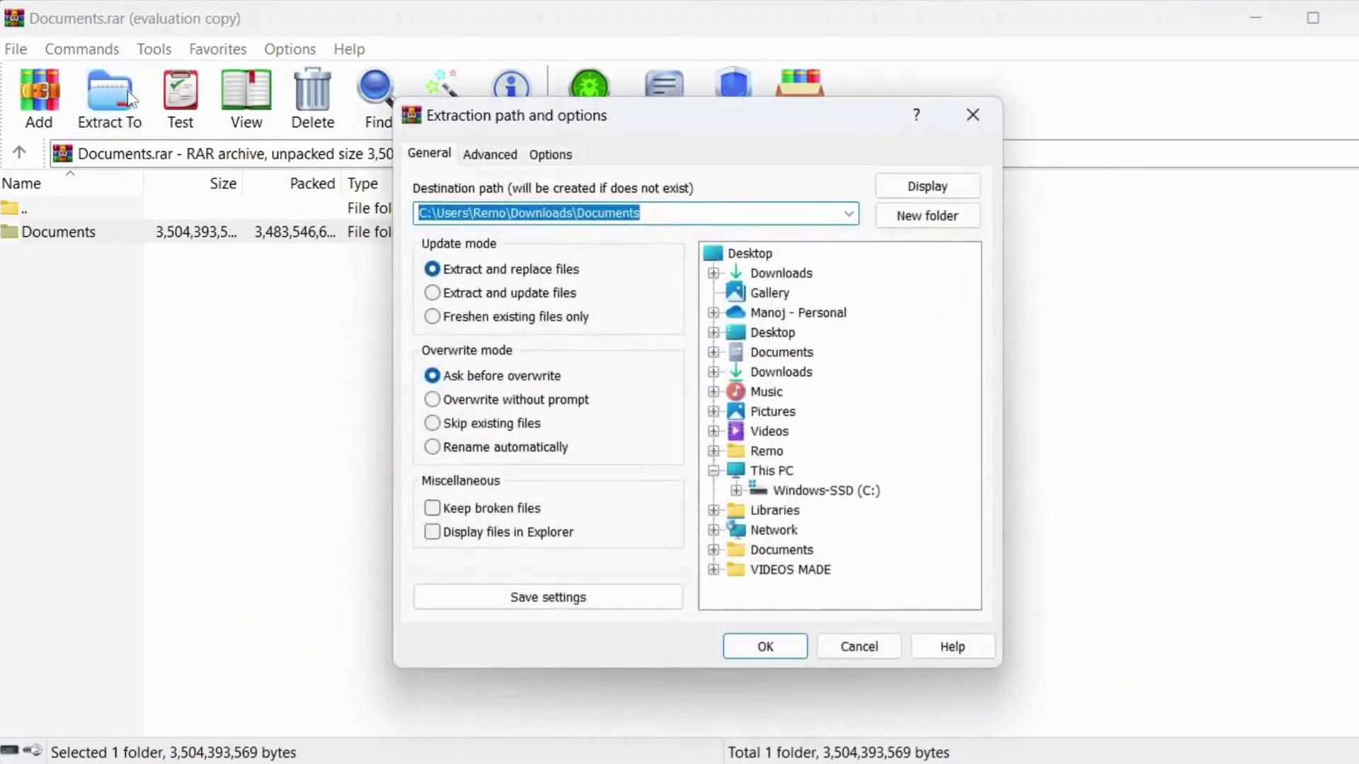
left_click(446, 512)
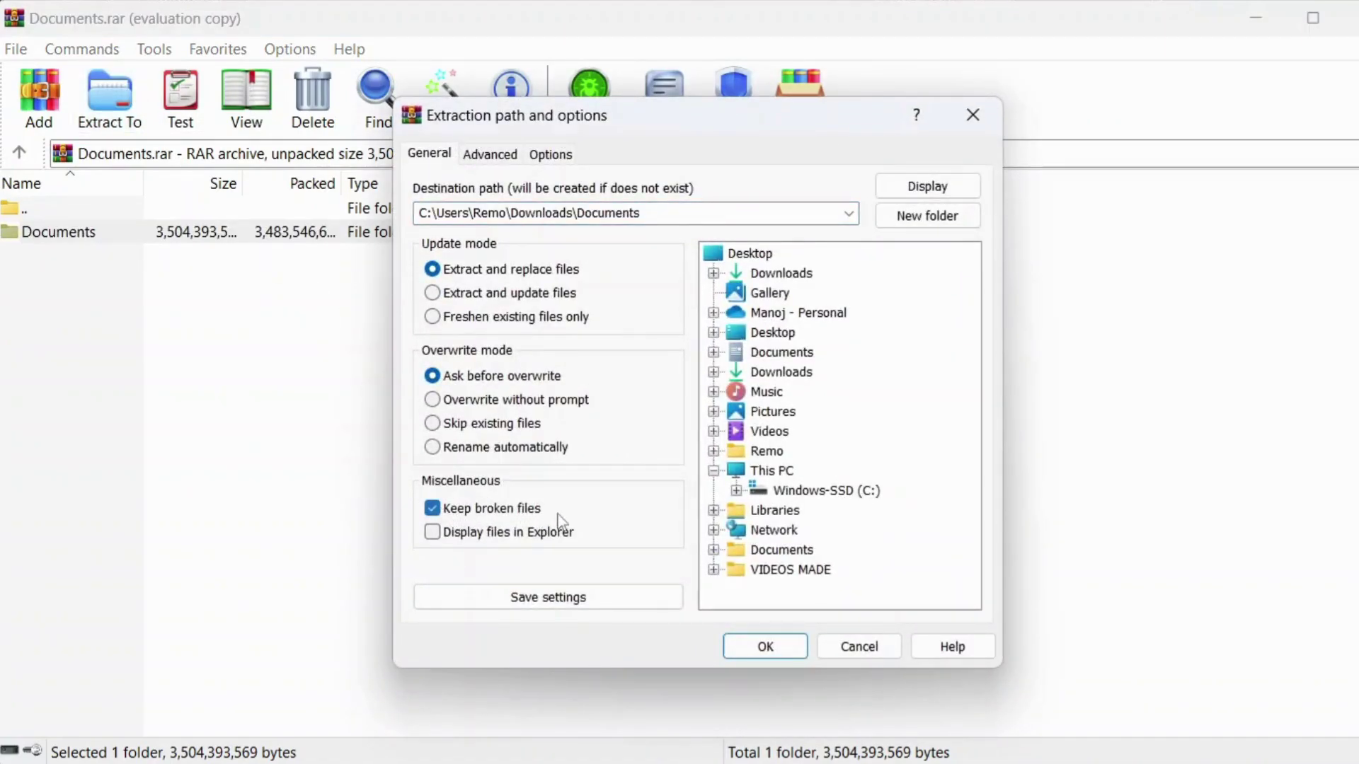
left_click(795, 651)
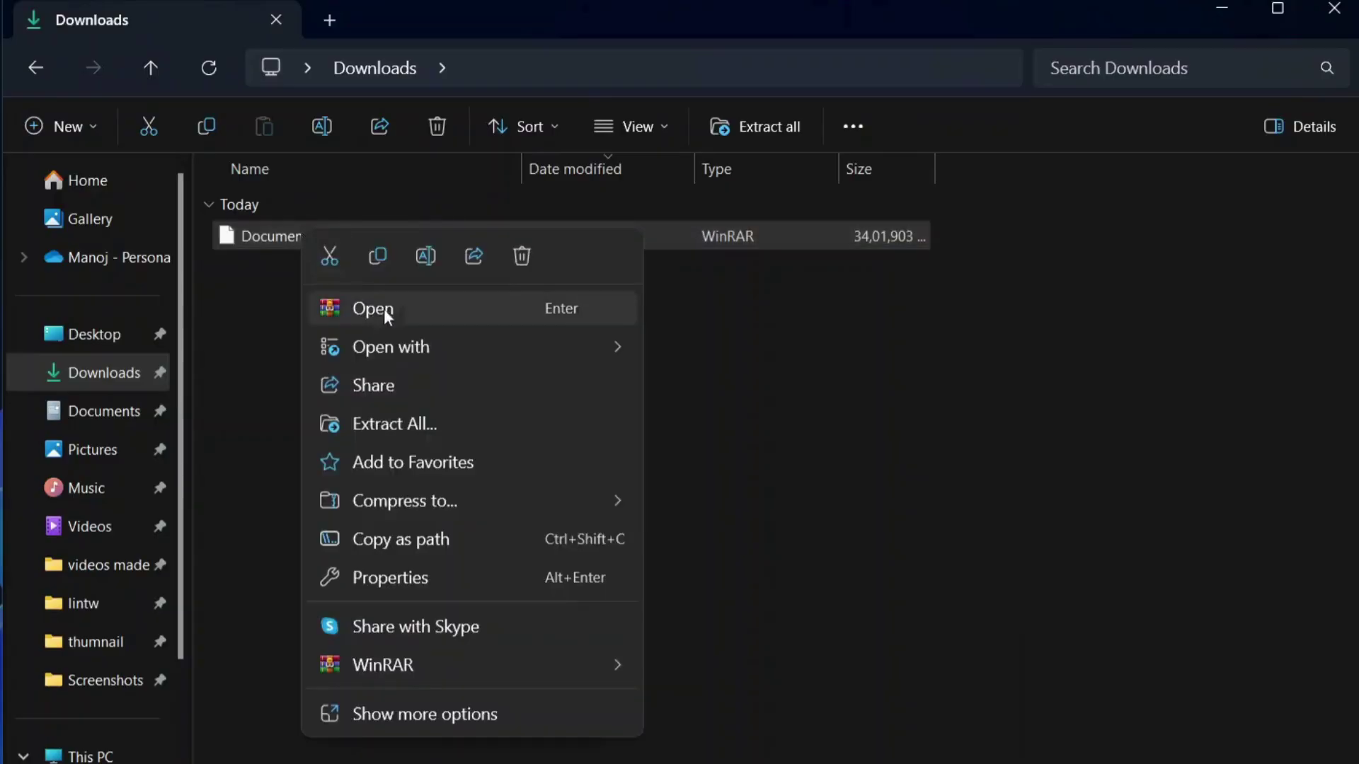
left_click(397, 308)
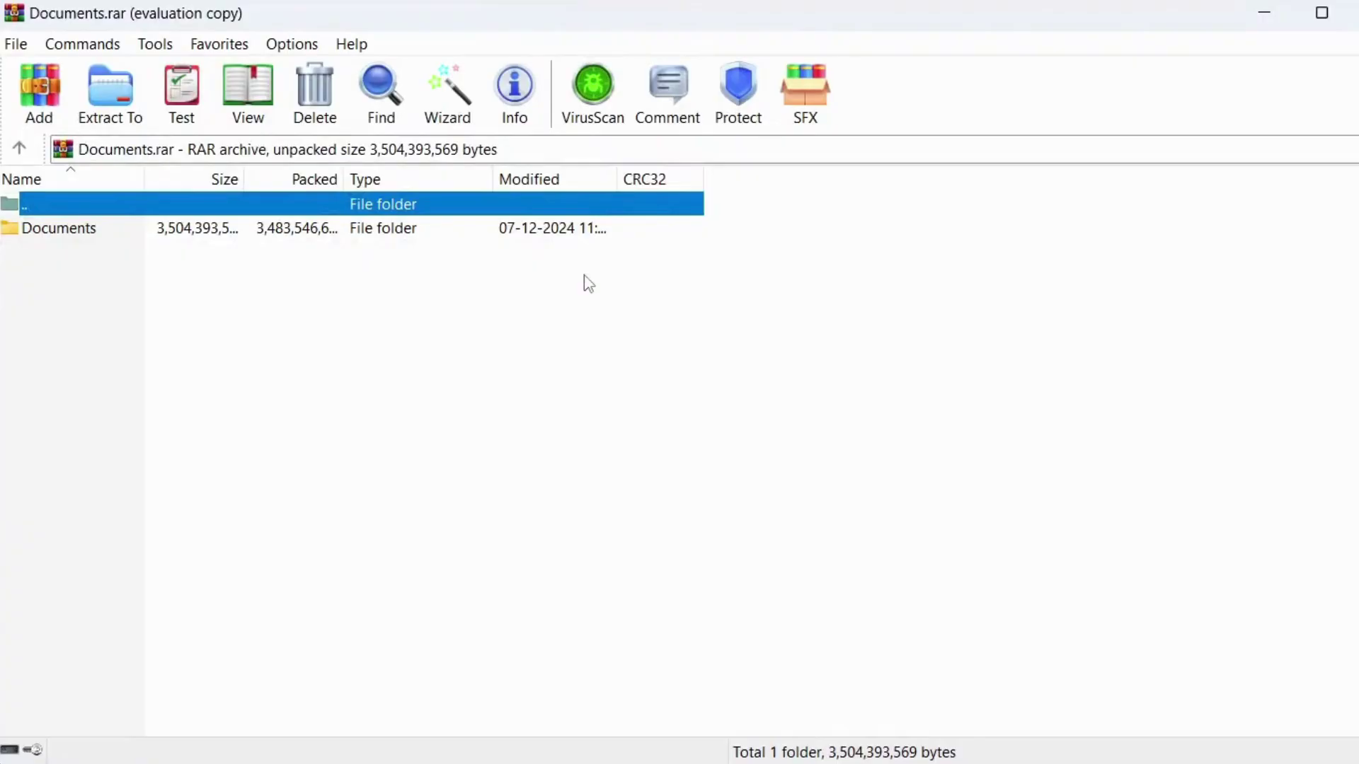
Run Repair archive on Documents.rar, treating it as RAR, with output in Downloads
left_click(155, 44)
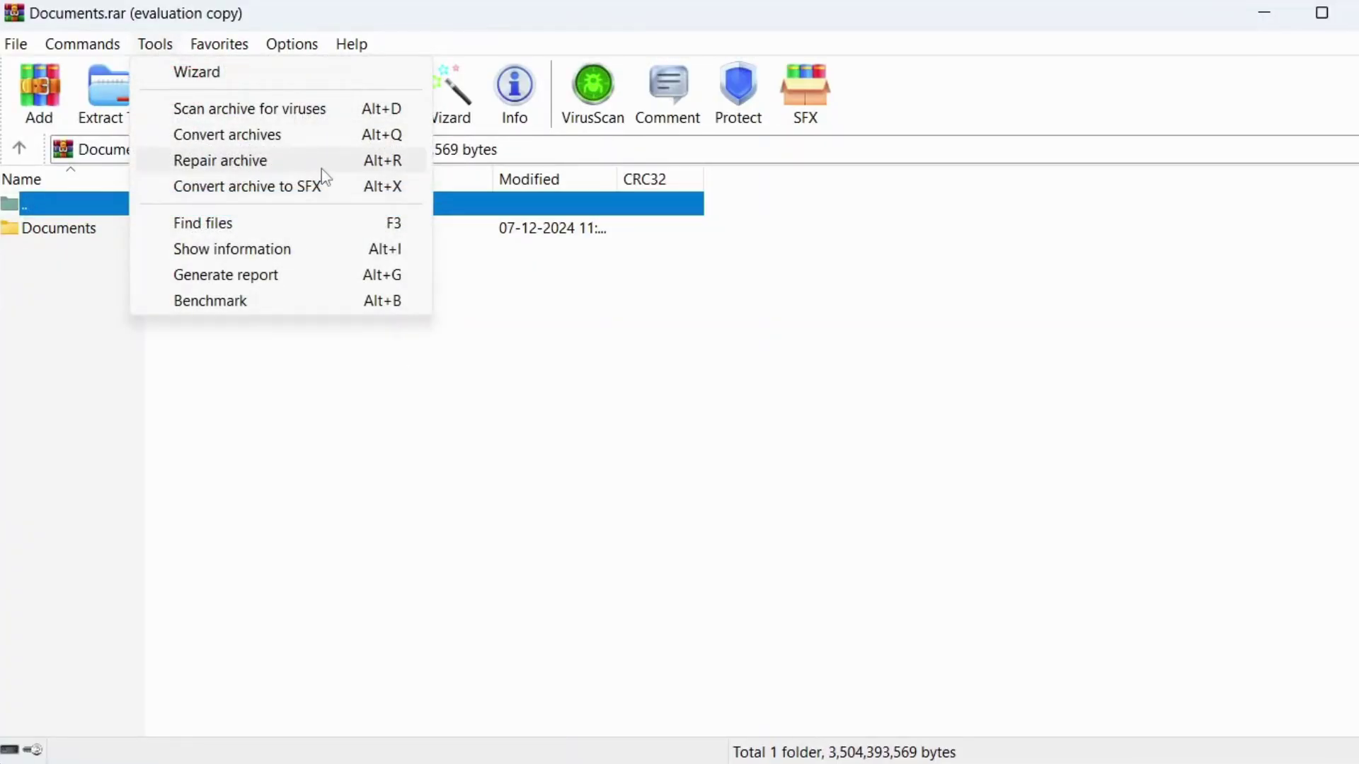
left_click(326, 167)
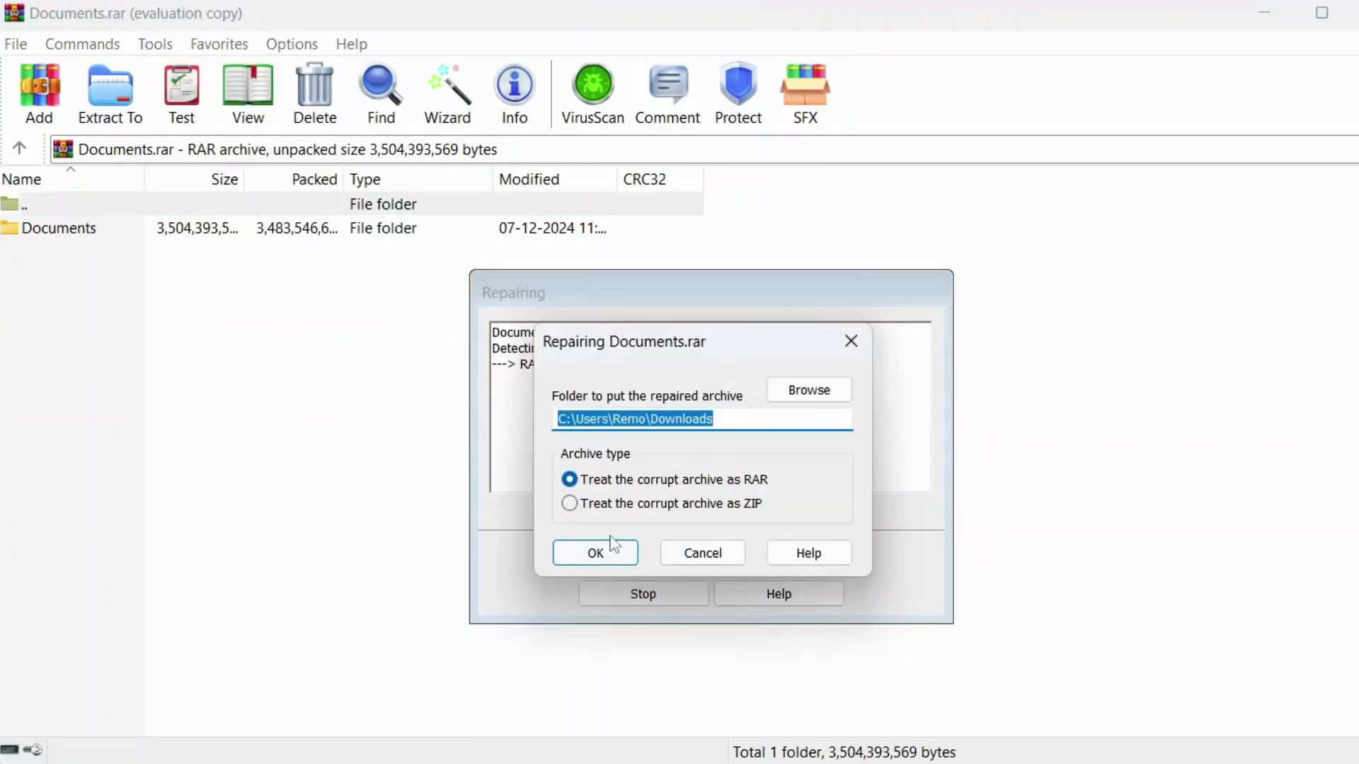
left_click(613, 561)
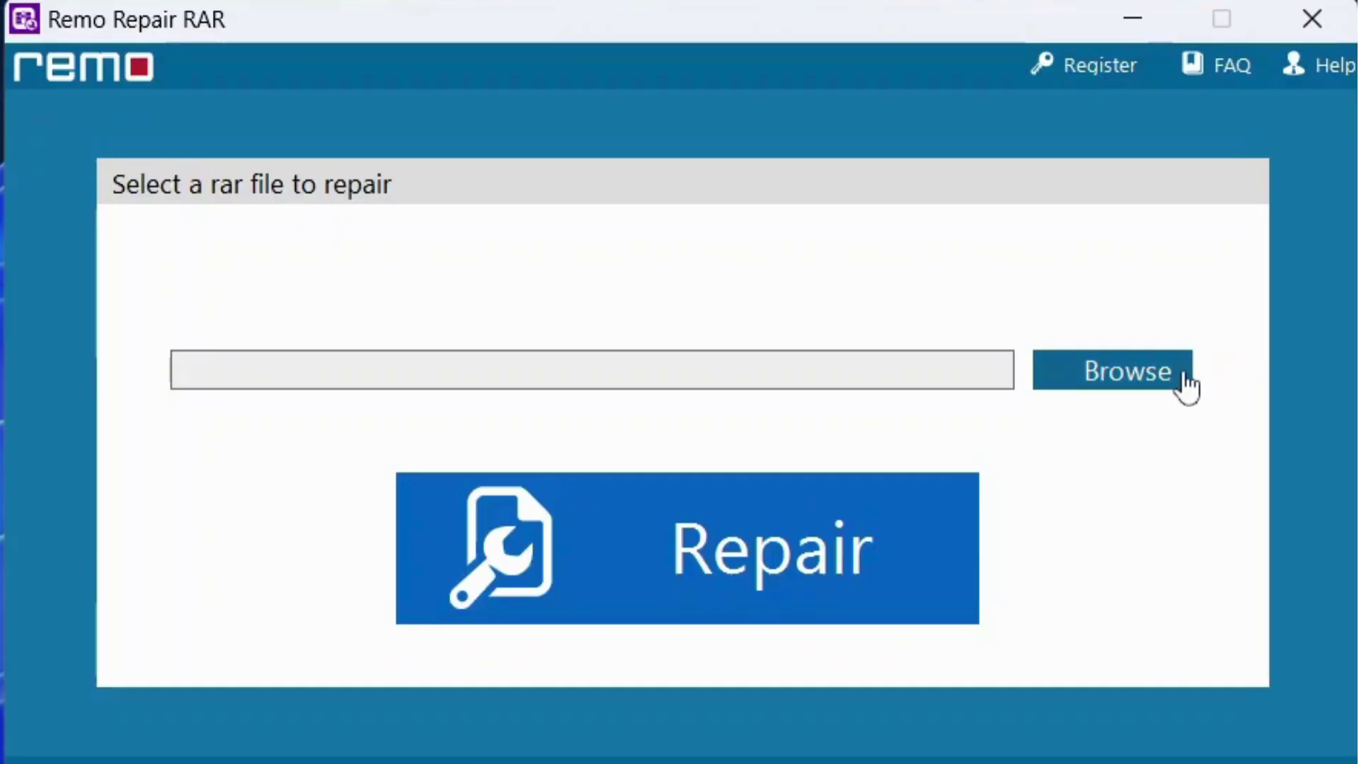
Load Downloads\Documents.rar into Remo Repair RAR as the archive to repair
left_click(1185, 375)
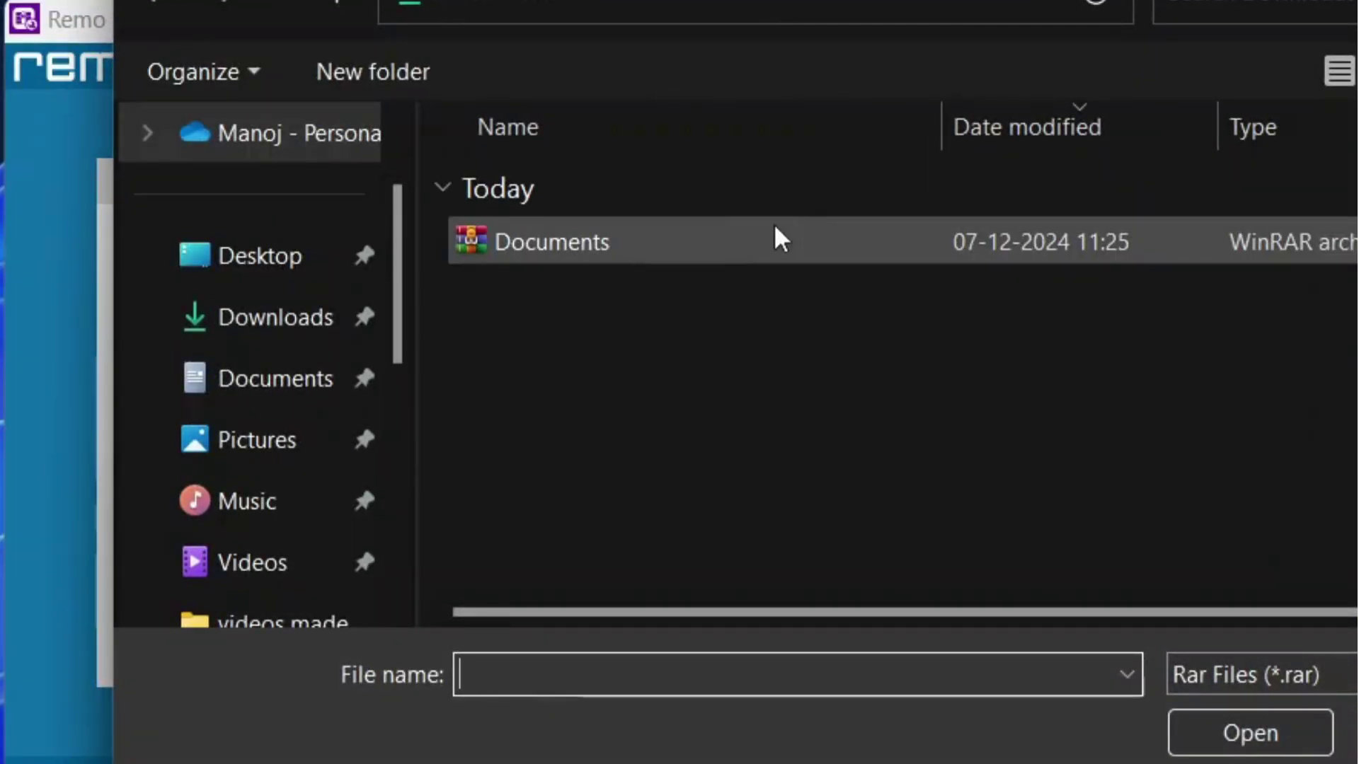
left_click(776, 238)
left_click(1302, 746)
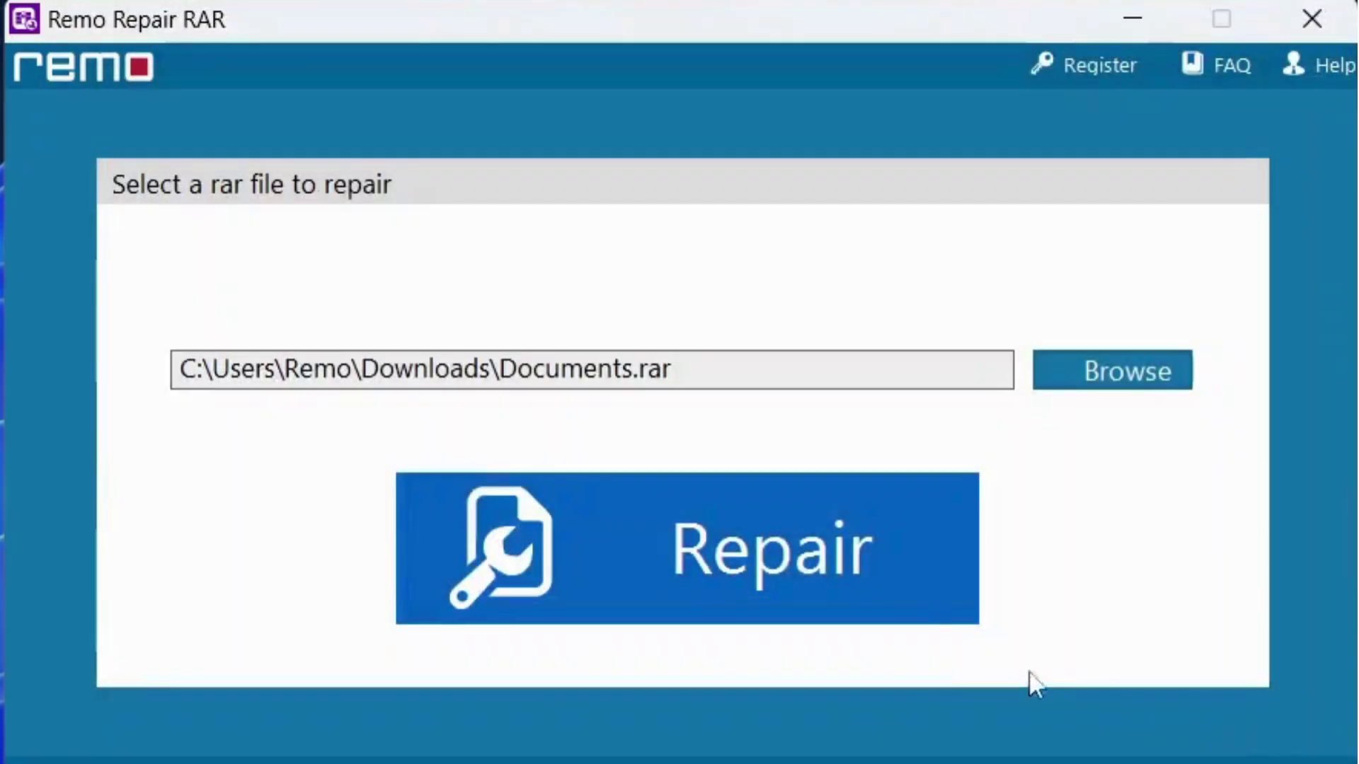
Repair Documents.rar in Remo Repair RAR and start saving the recovered files
left_click(911, 594)
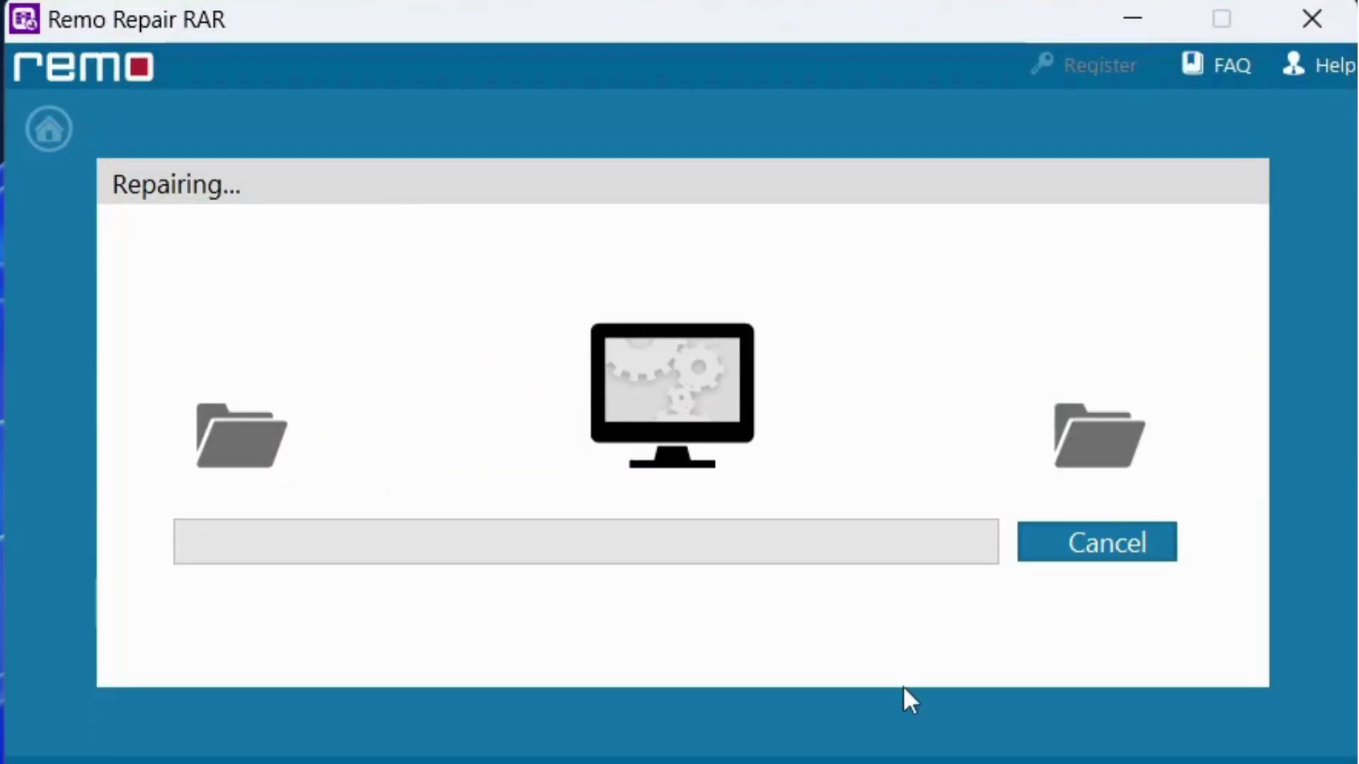
left_click(188, 319)
left_click(690, 591)
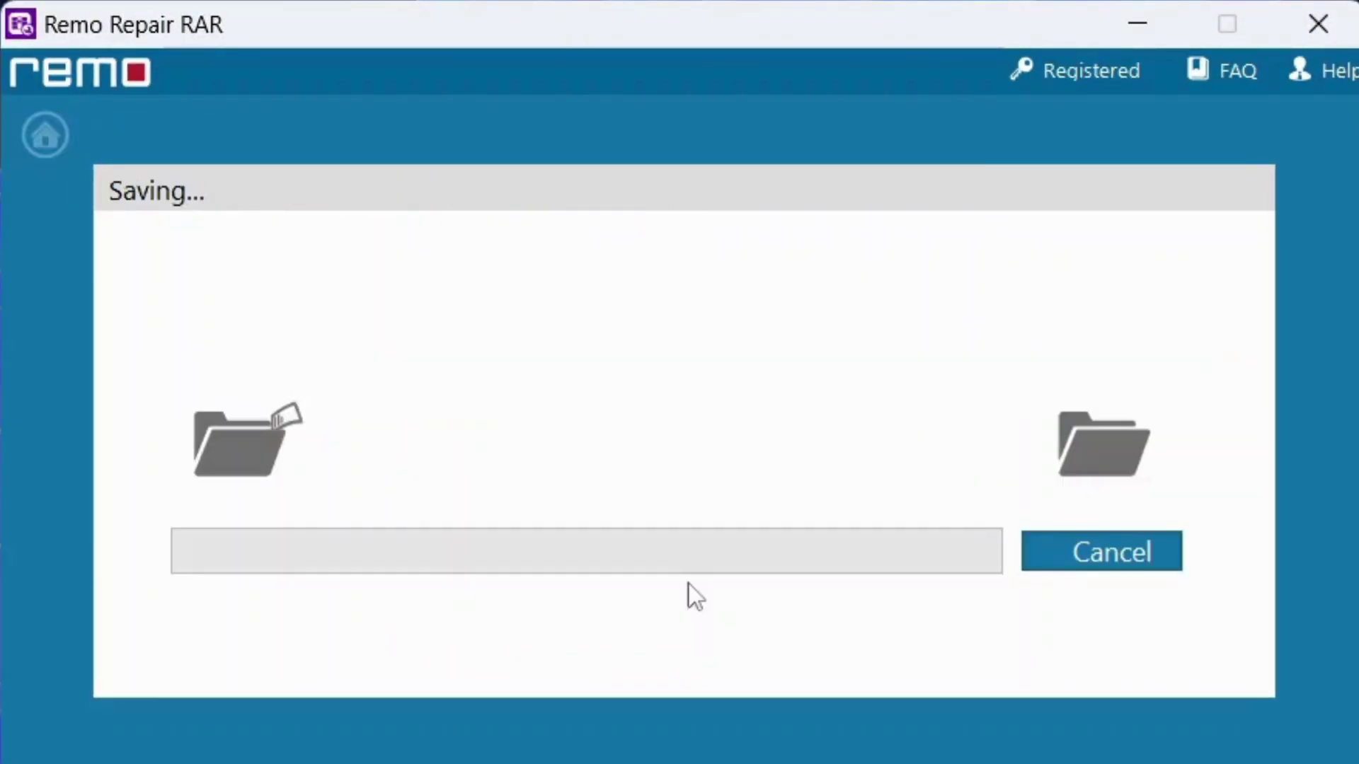